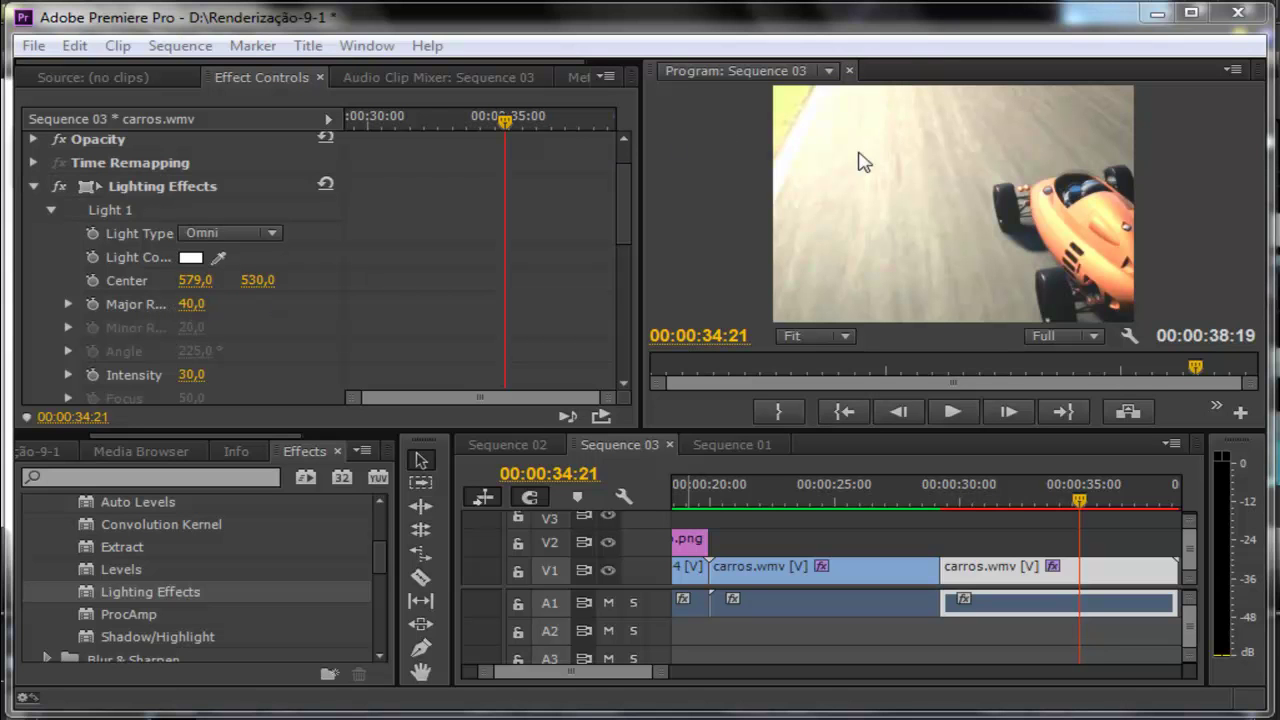
Step: Scrub Light 1's Major Radius down to 30,2 and move Center X left to 505
left_click(68, 304)
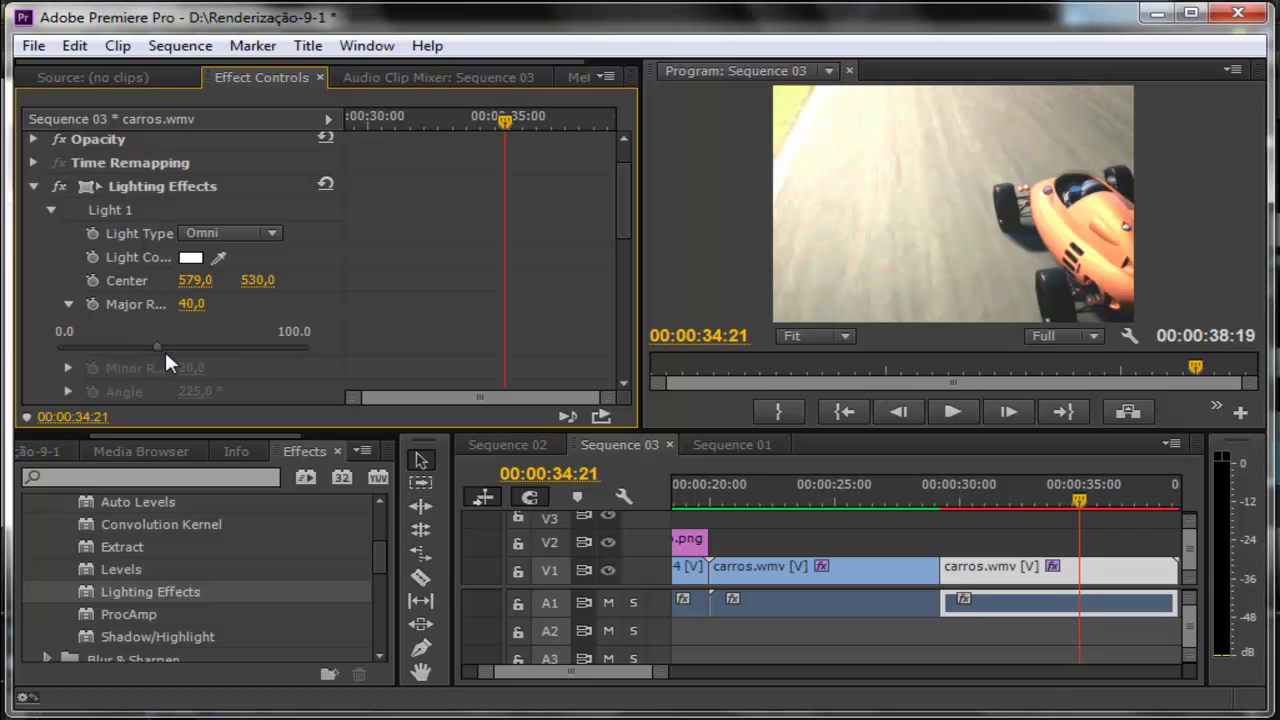
mouse_move(188, 304)
left_mouse_down()
mouse_move(230, 304)
mouse_move(186, 304)
mouse_move(180, 347)
left_mouse_up()
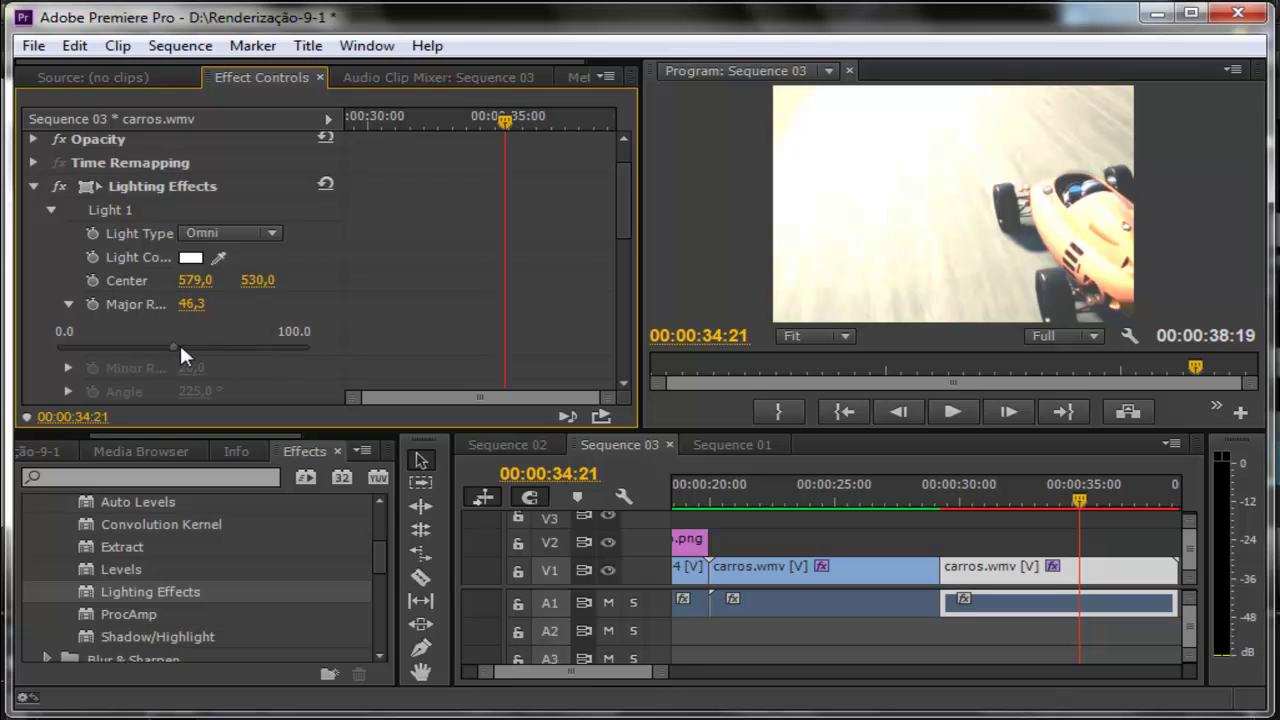
left_click(67, 305)
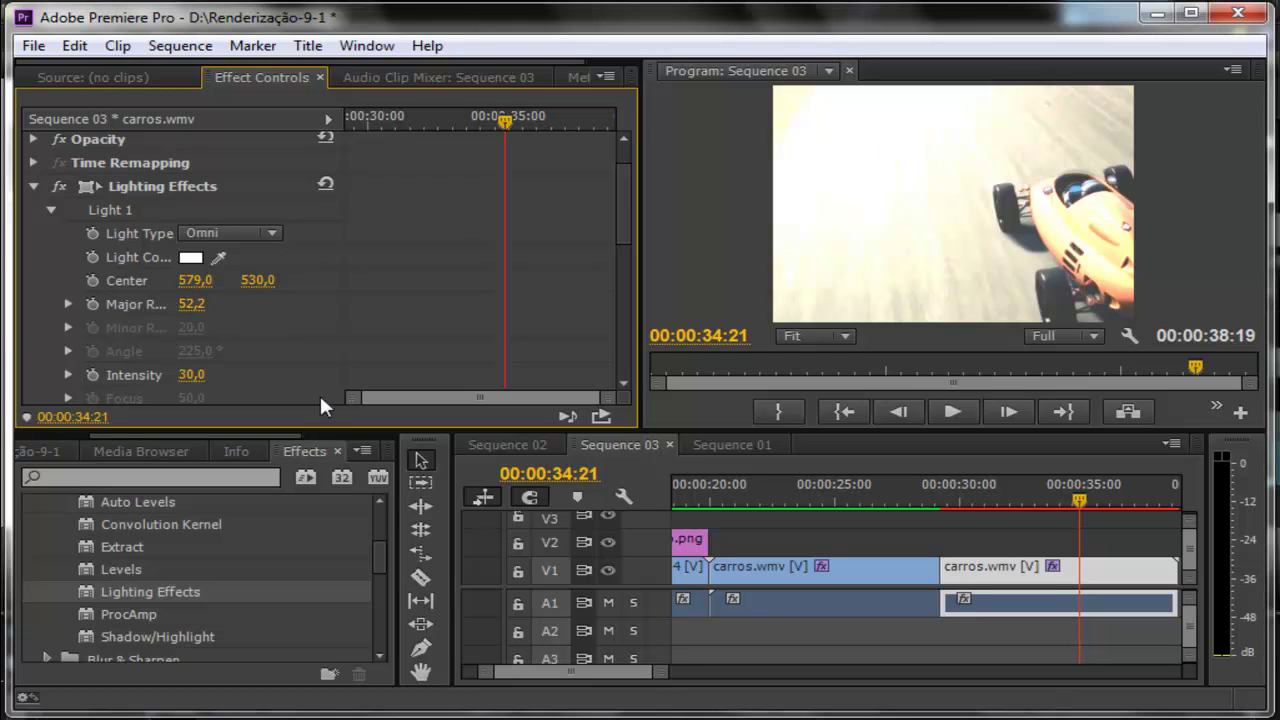
left_click_drag(191, 304, 166, 308)
left_click_drag(190, 287, 193, 287)
left_click_drag(190, 281, 182, 281)
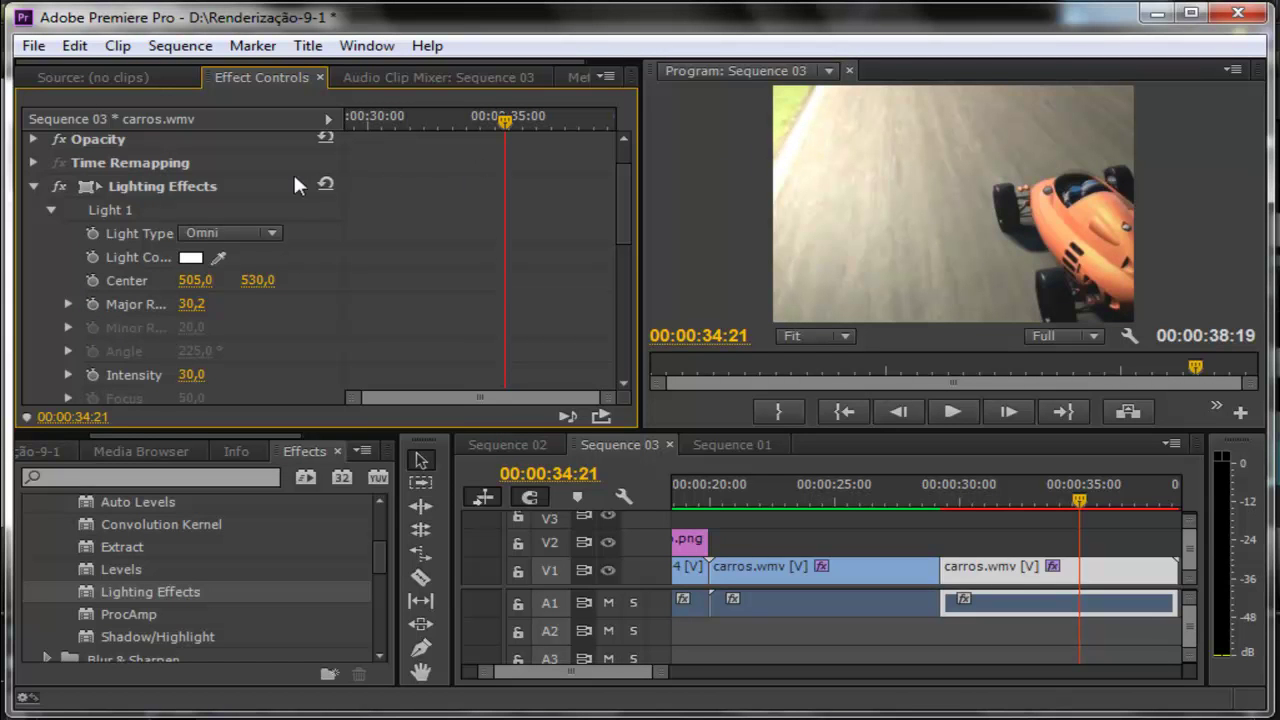
Step: Set a Center keyframe at 00:00:34:21, move to 00:00:36:06, and keep Major Radius at 30,2
left_click(92, 281)
left_click_drag(505, 121, 543, 121)
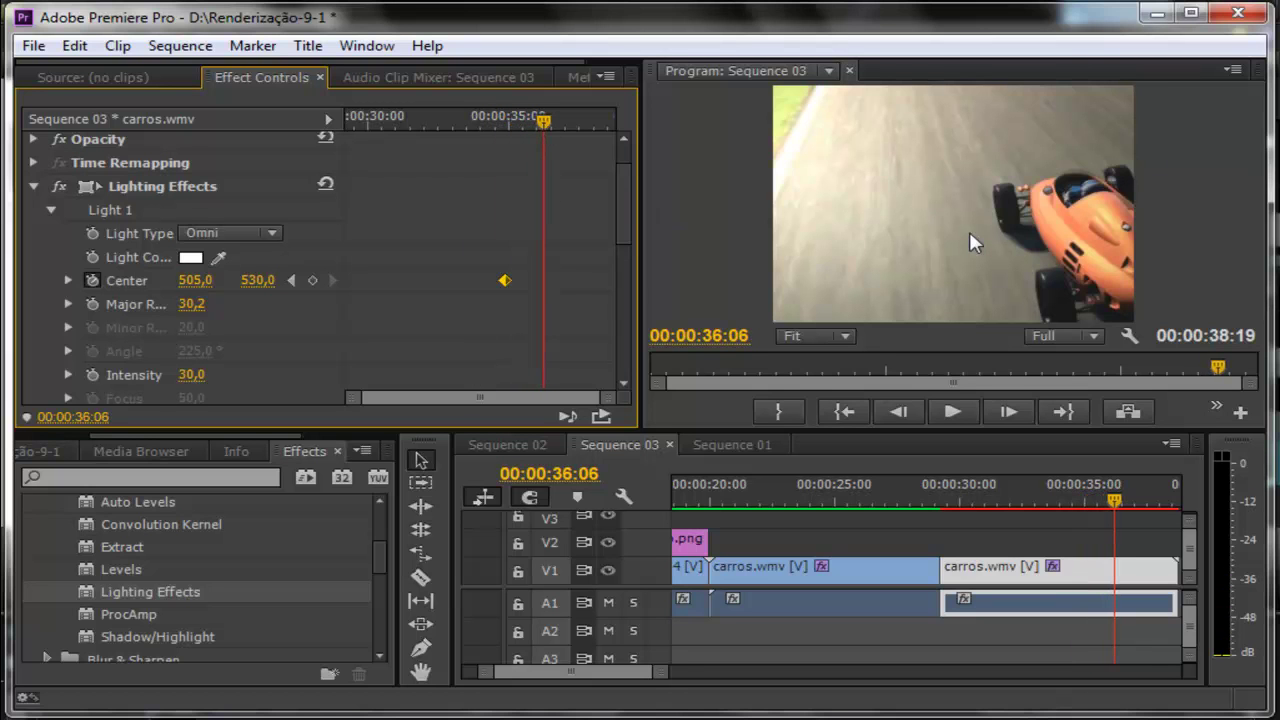
left_click_drag(198, 300, 203, 300)
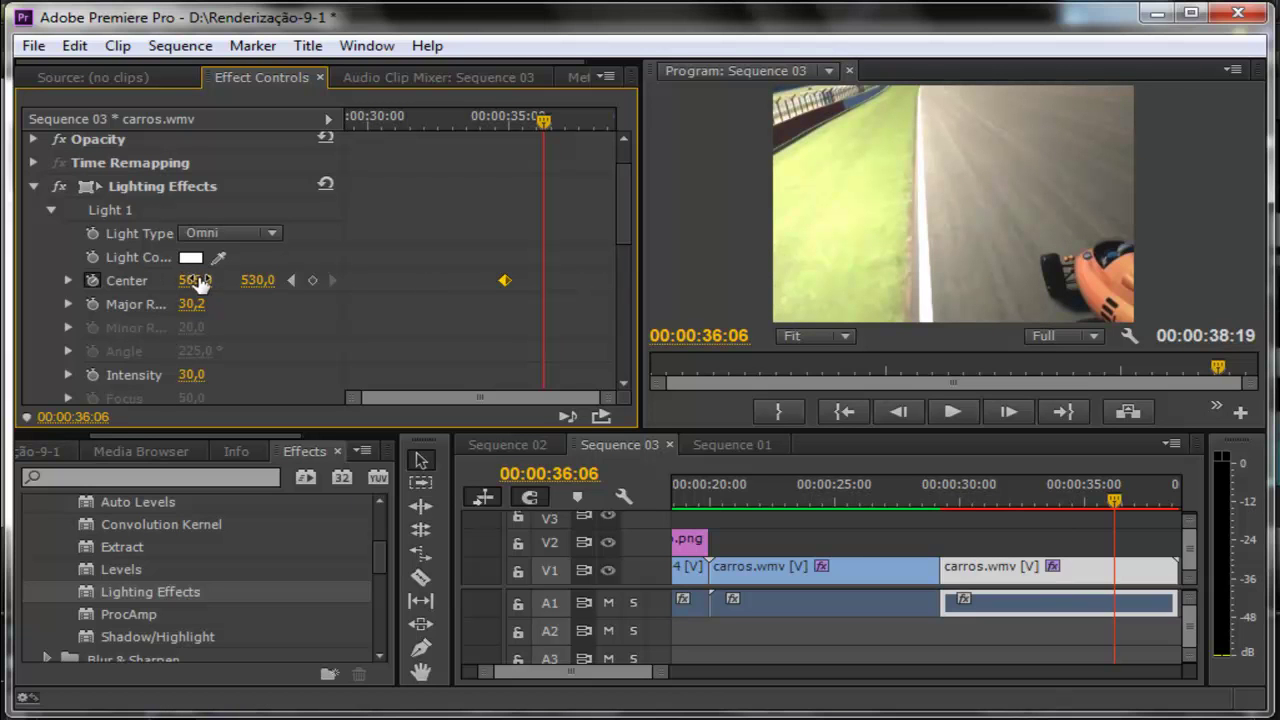
Step: Keyframe the light centre at 771, 530, widen Major Radius to 78,2, and render the work area
left_click_drag(195, 280, 330, 270)
left_click_drag(195, 280, 300, 288)
left_click_drag(255, 288, 252, 287)
left_click_drag(191, 304, 252, 308)
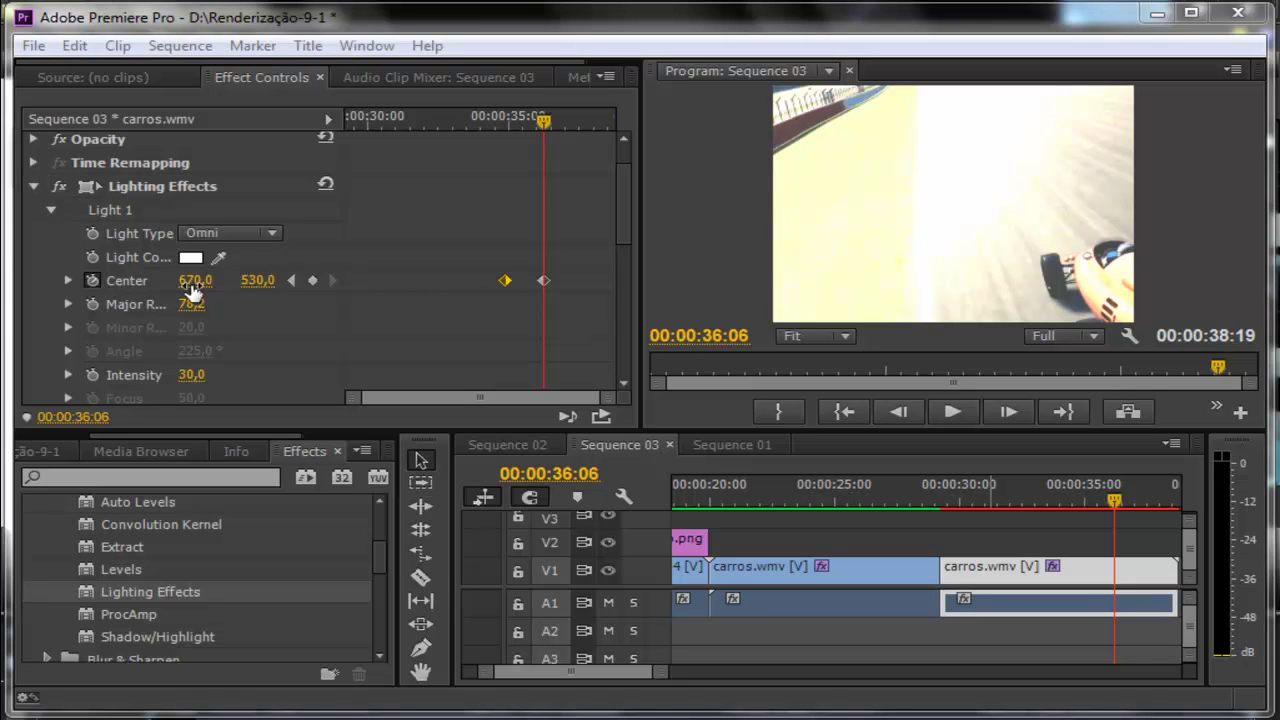
left_click_drag(195, 280, 320, 284)
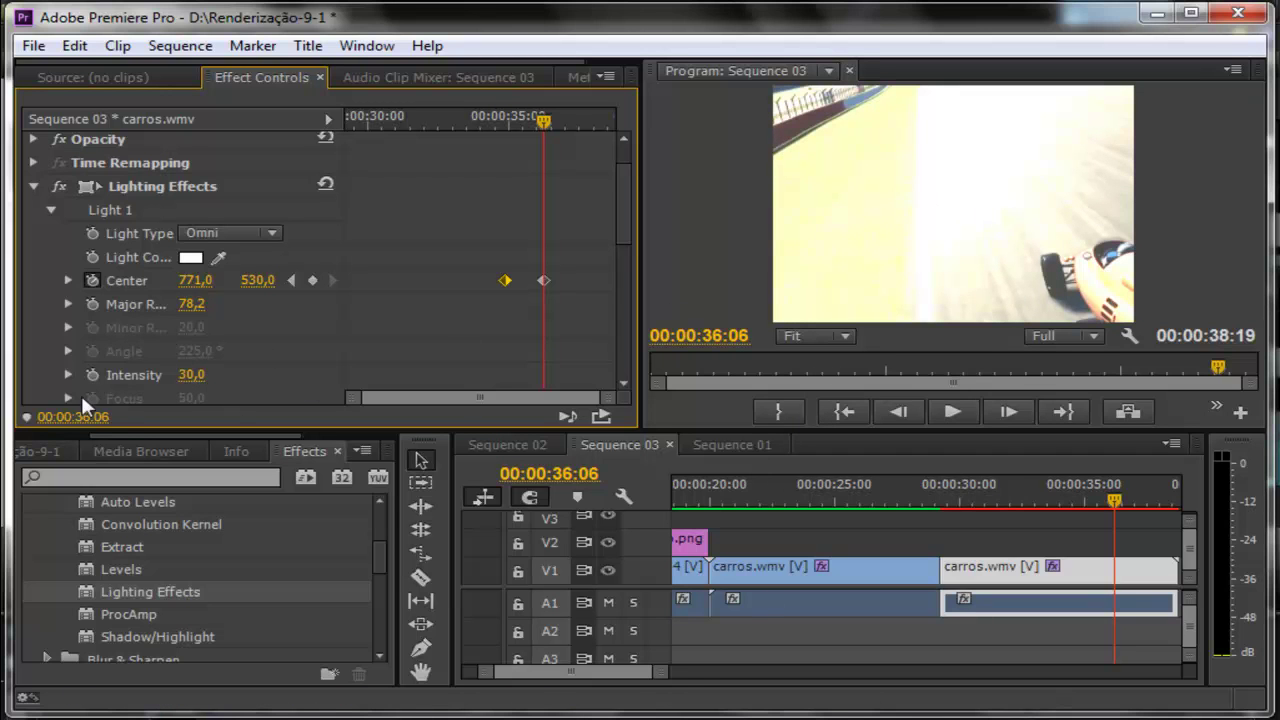
key("Return")
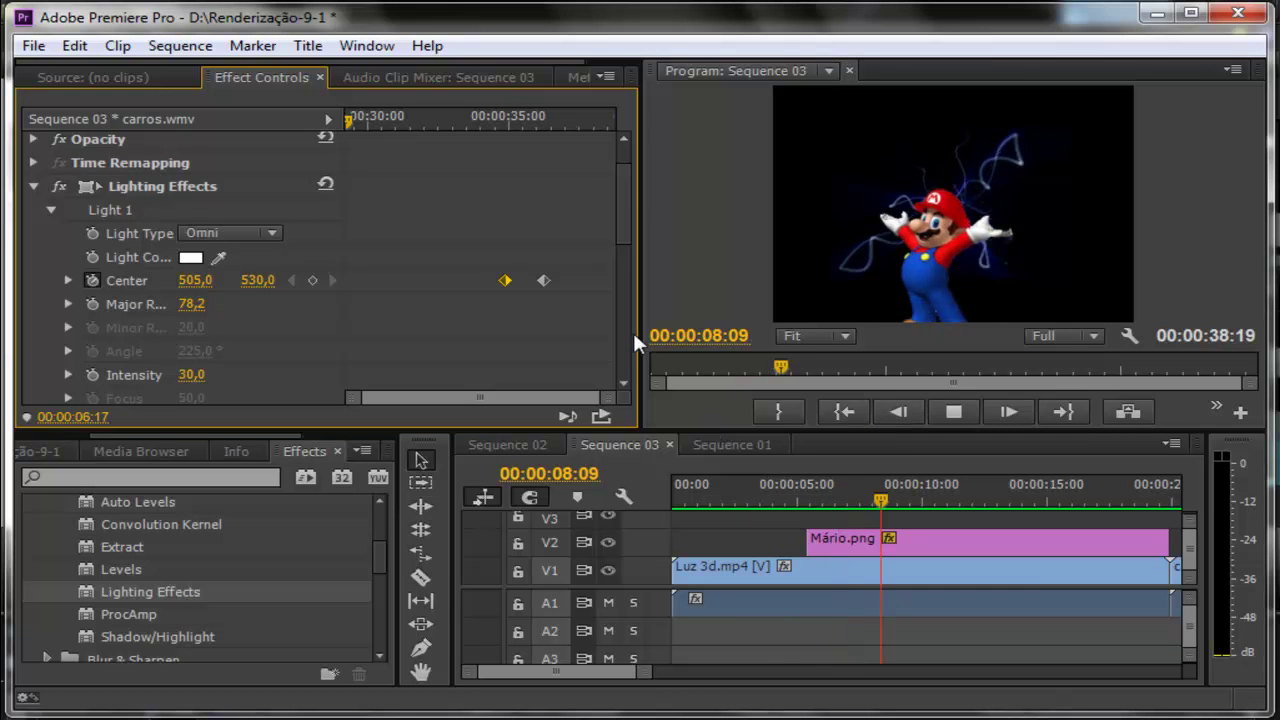
Step: Drag the timeline divider down to enlarge the Program monitor while the sequence plays
left_click_drag(810, 434, 807, 532)
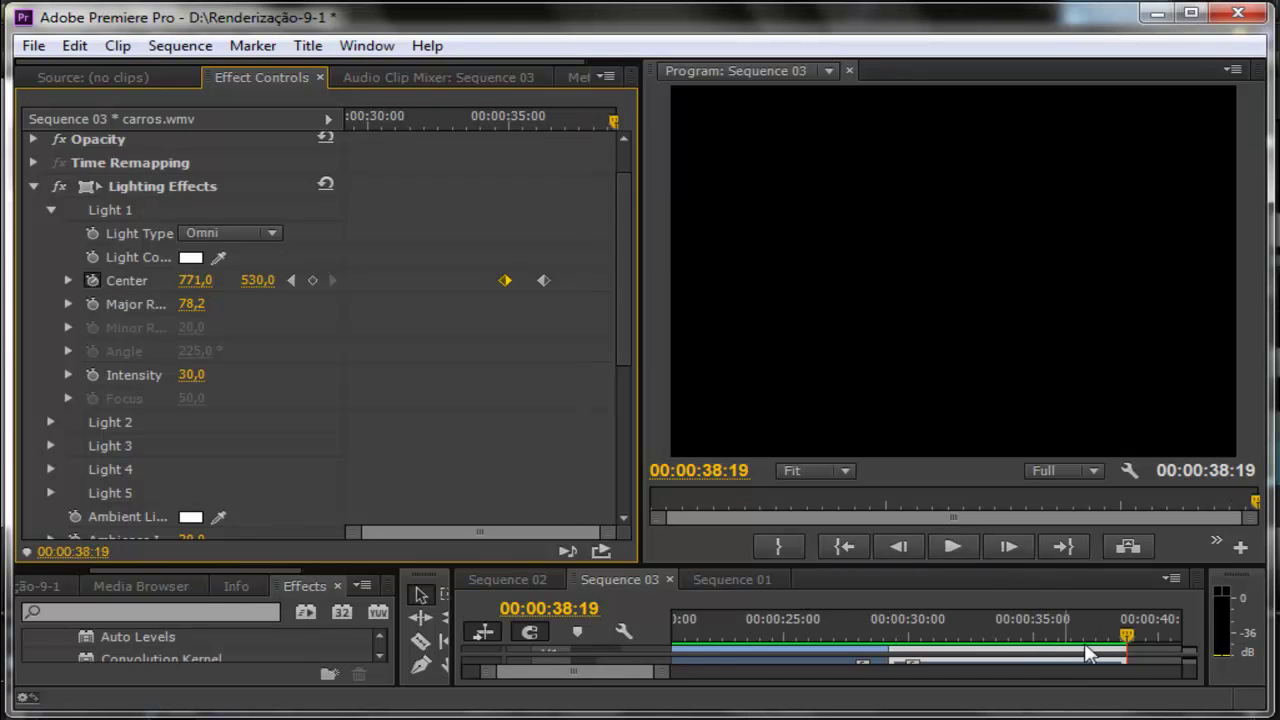
Step: Raise the timeline to show the V1 and A1 tracks and replay from 00:00:31:22
left_click(1128, 641)
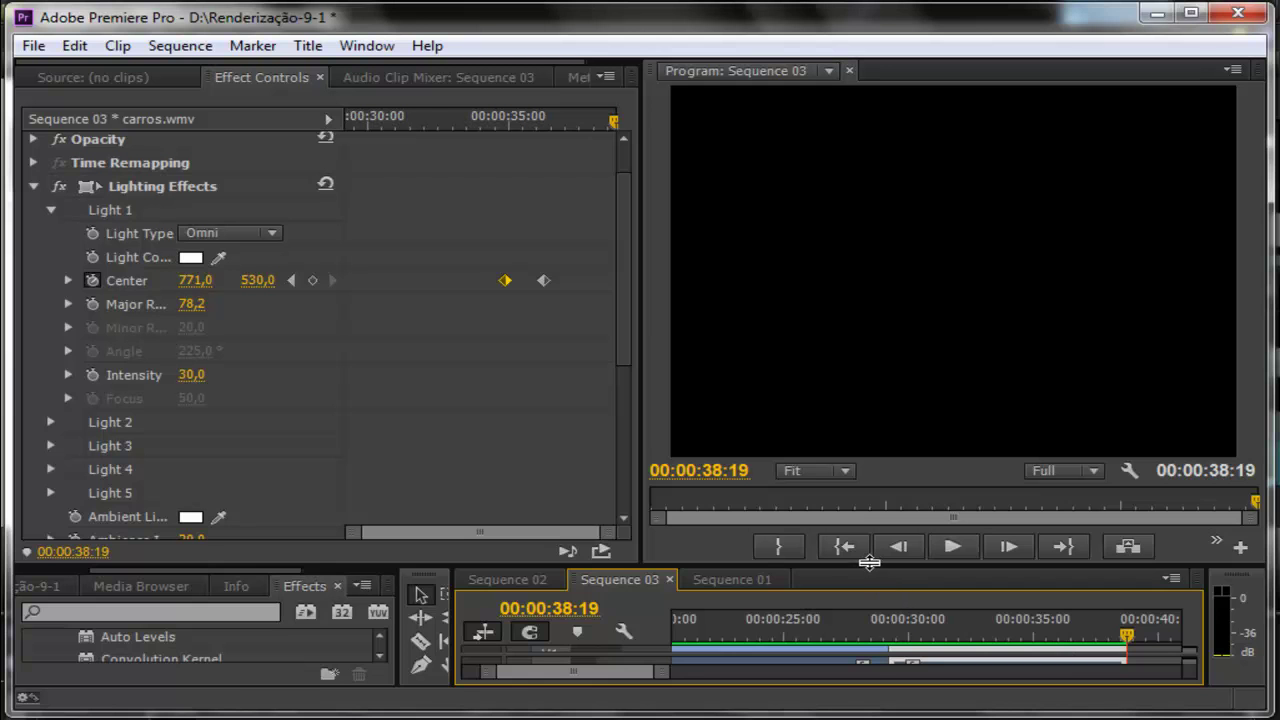
left_click_drag(884, 566, 884, 496)
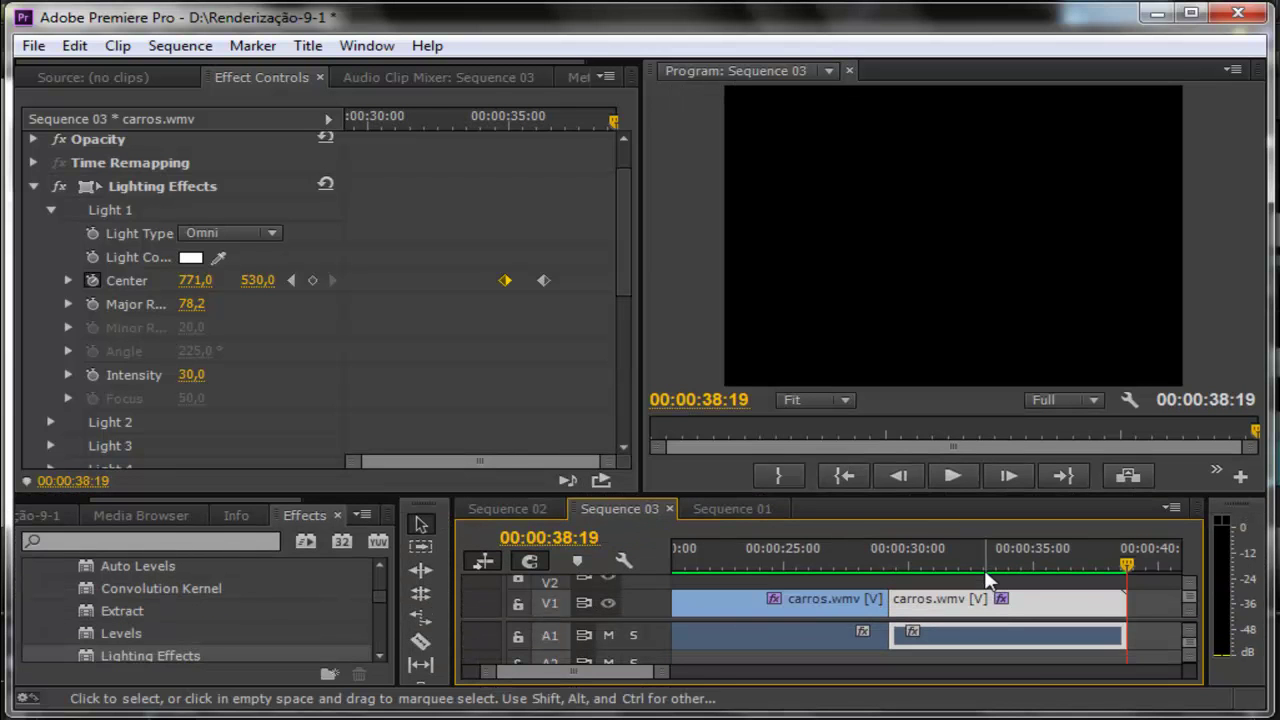
left_click(985, 570)
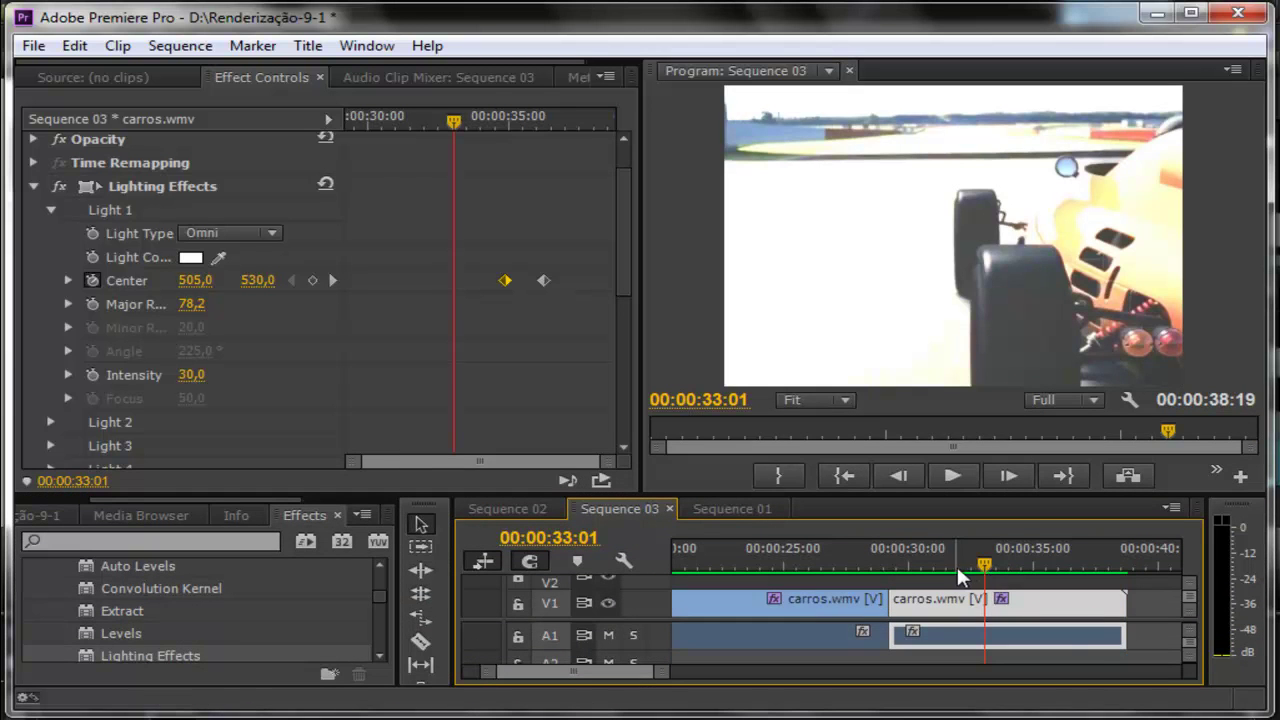
left_click(956, 563)
left_click(943, 476)
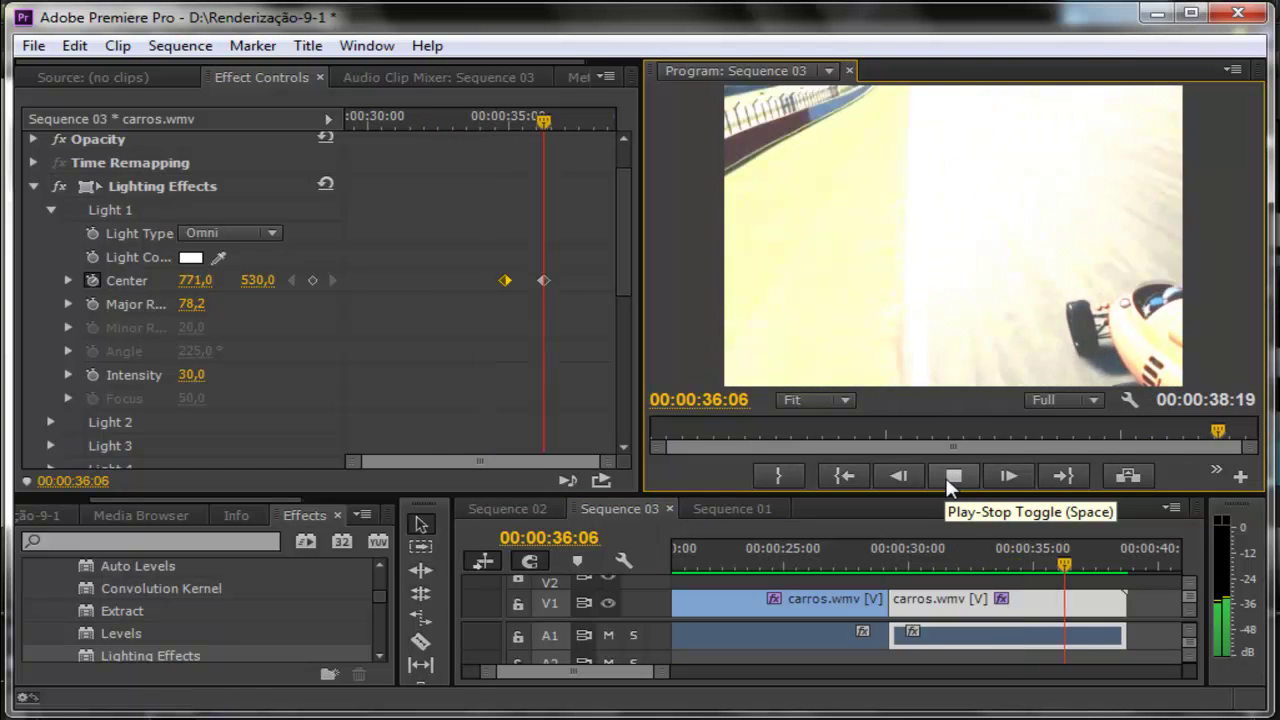
Step: Replay the light sweep from 00:00:29:21 and 00:00:30:16, stopping at 00:00:31:22
left_click(910, 580)
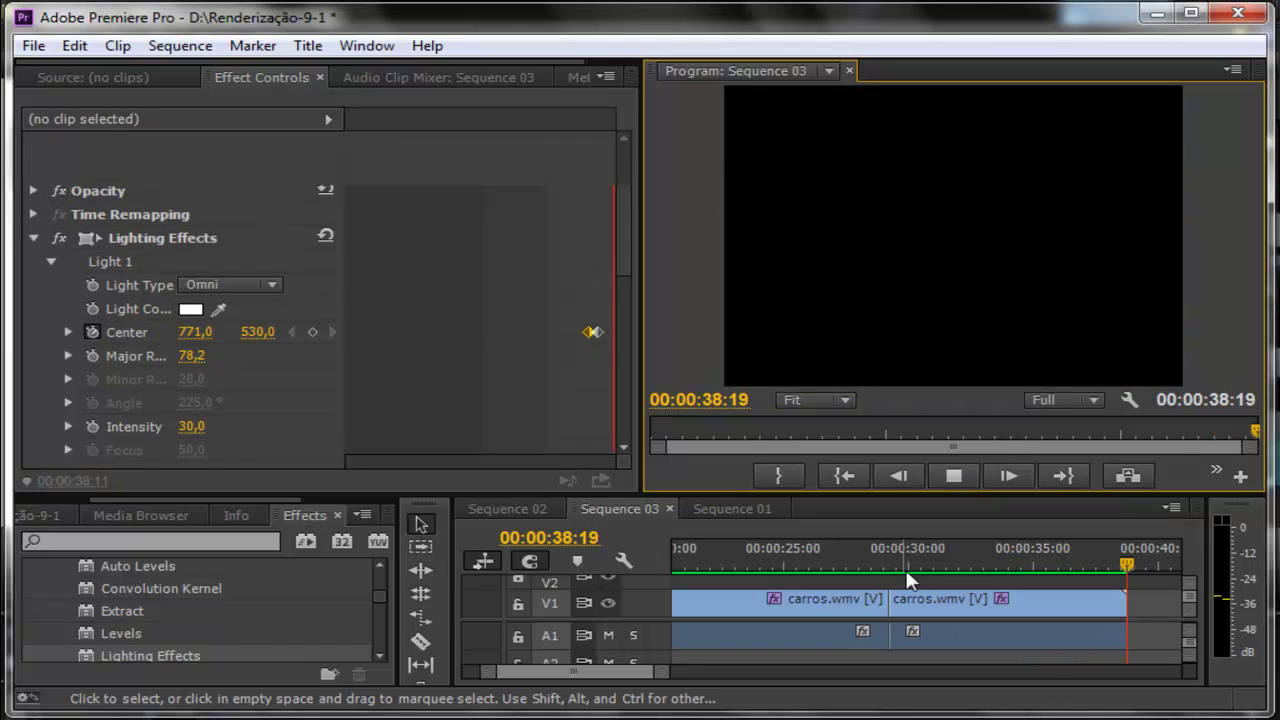
left_click(905, 566)
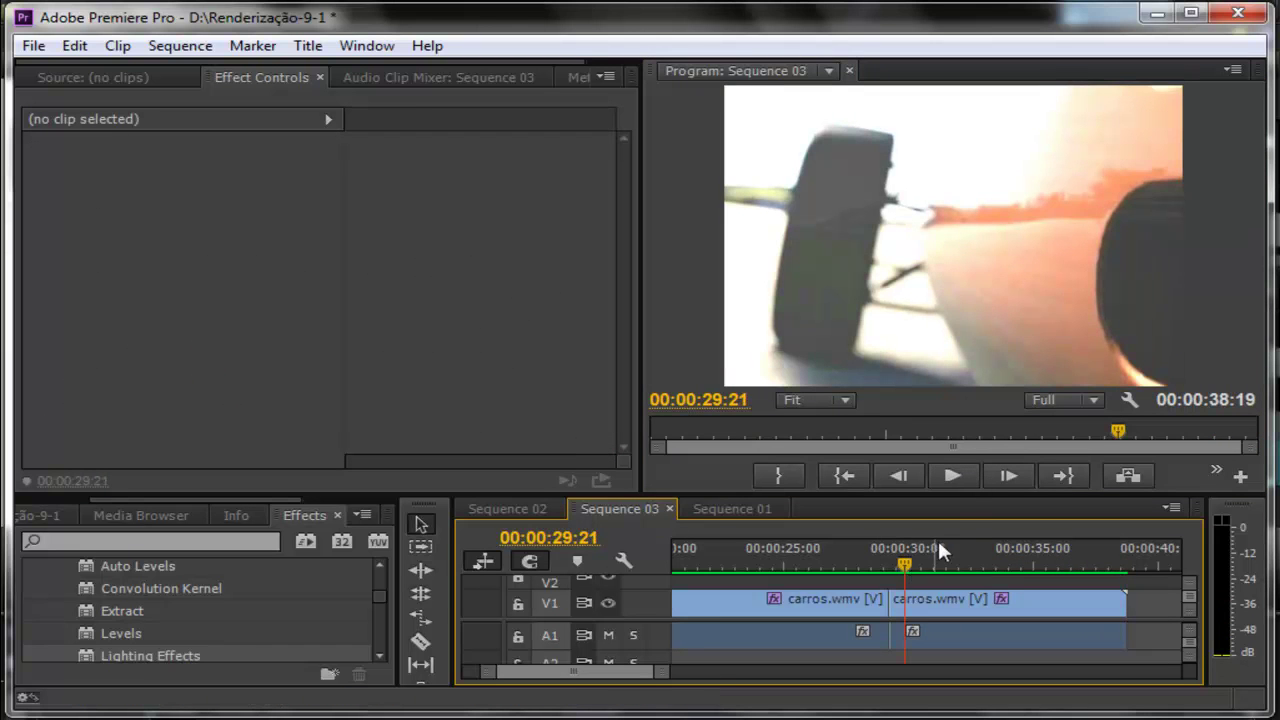
left_click(951, 476)
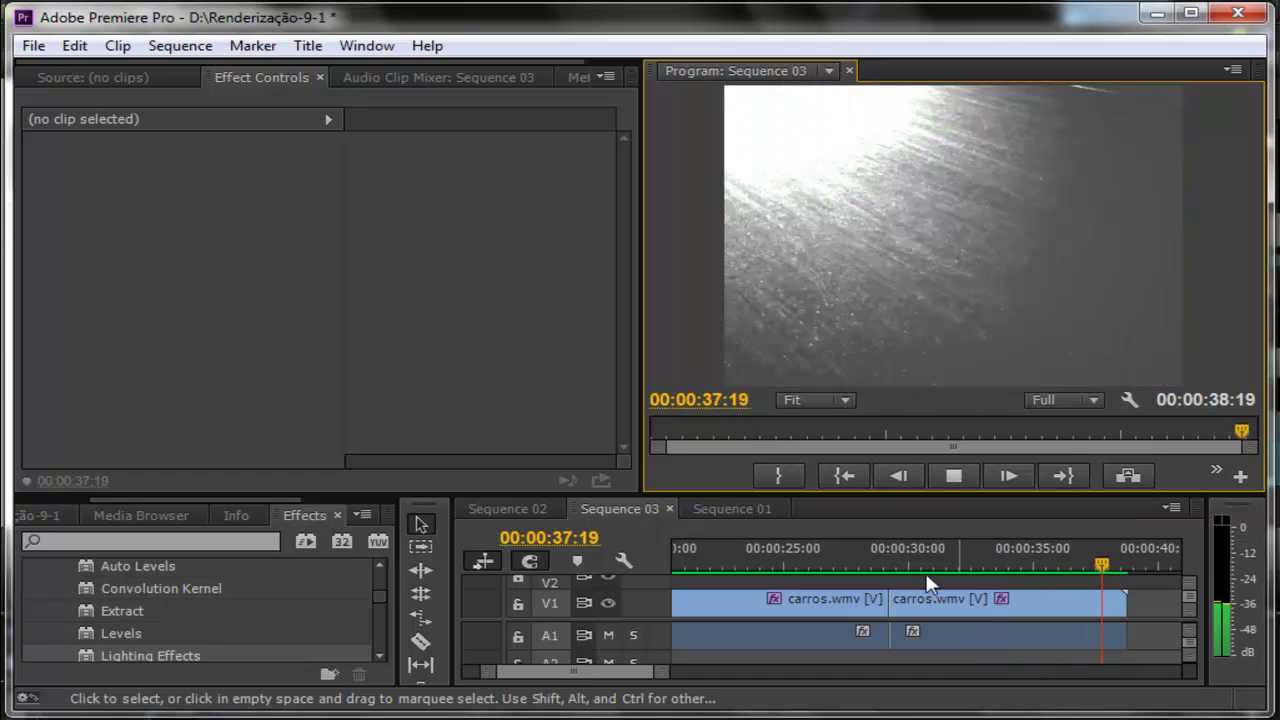
left_click(927, 584)
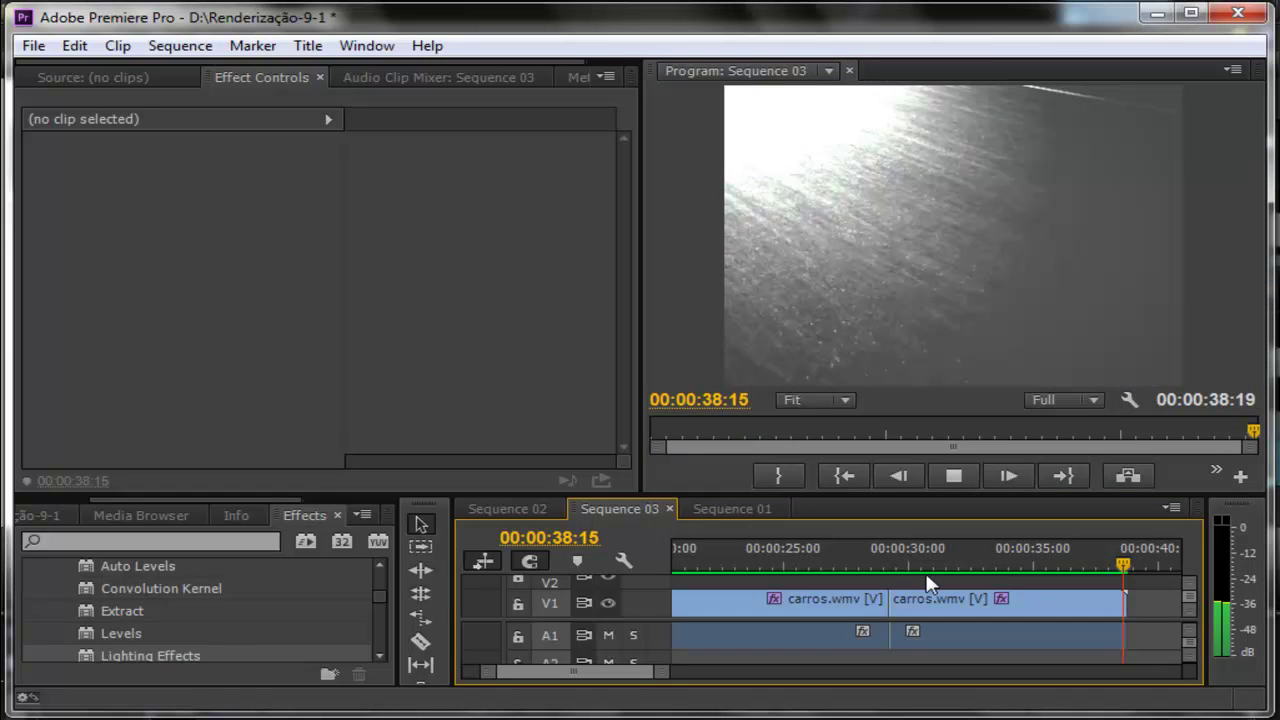
left_click(925, 565)
left_click(950, 476)
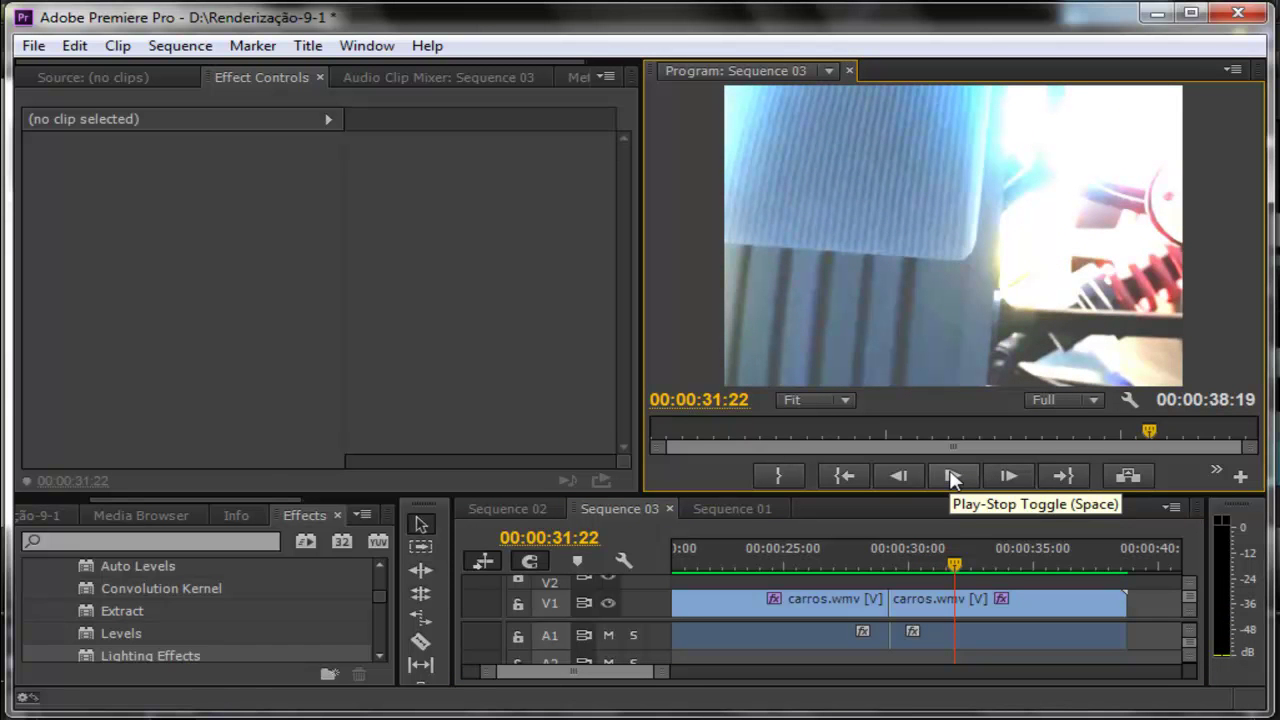
left_click(952, 476)
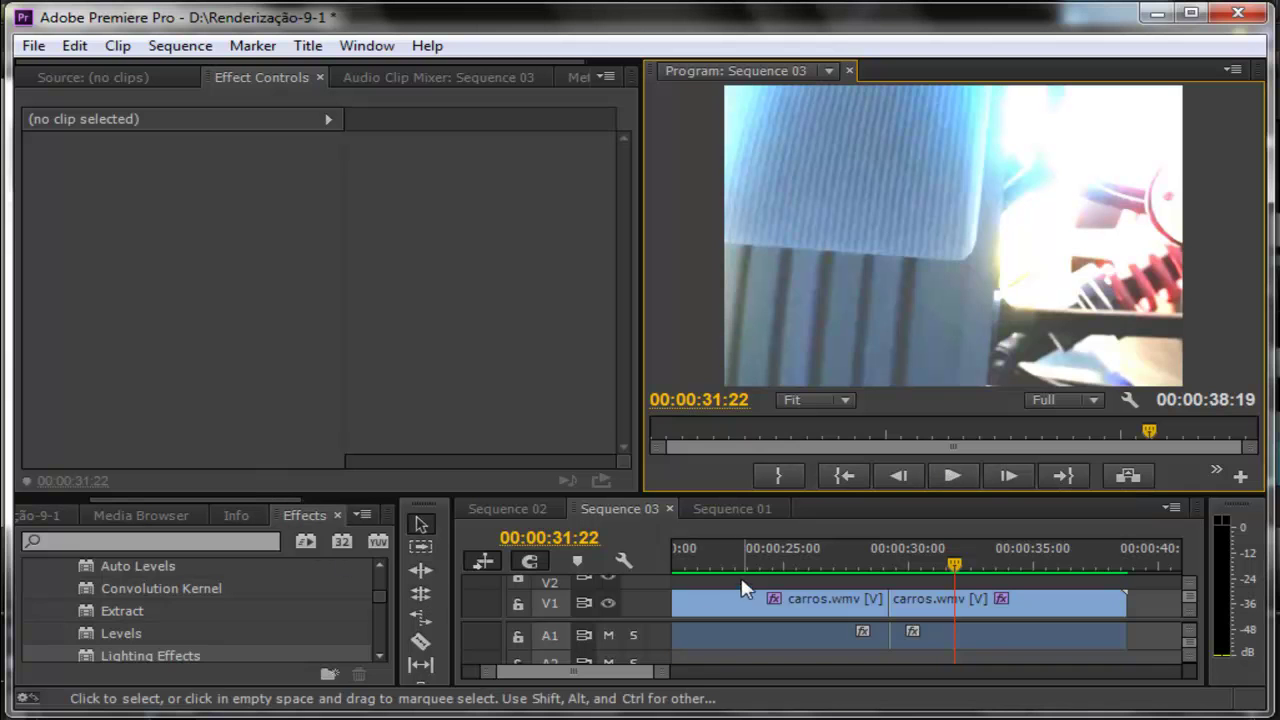
left_click(186, 648)
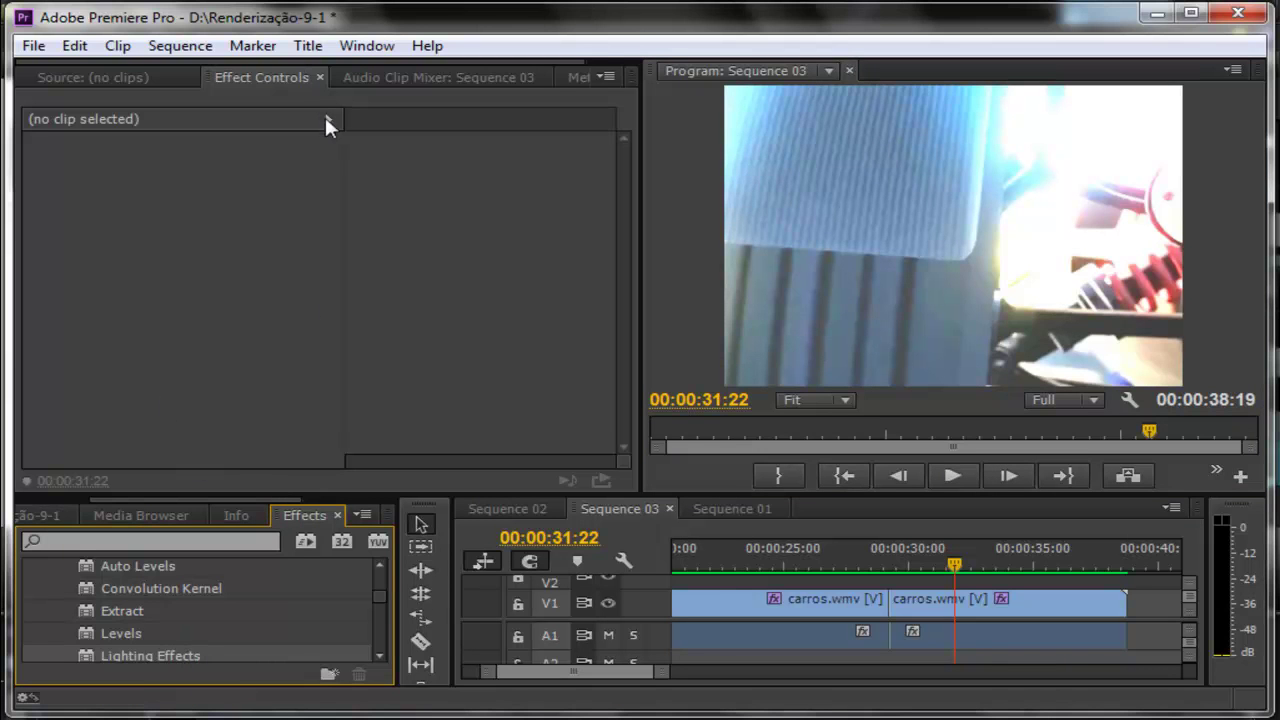
Step: Hide the keyframe view and drop Lighting Effects onto the second carros.wmv clip
scroll(330, 600, "down", 2)
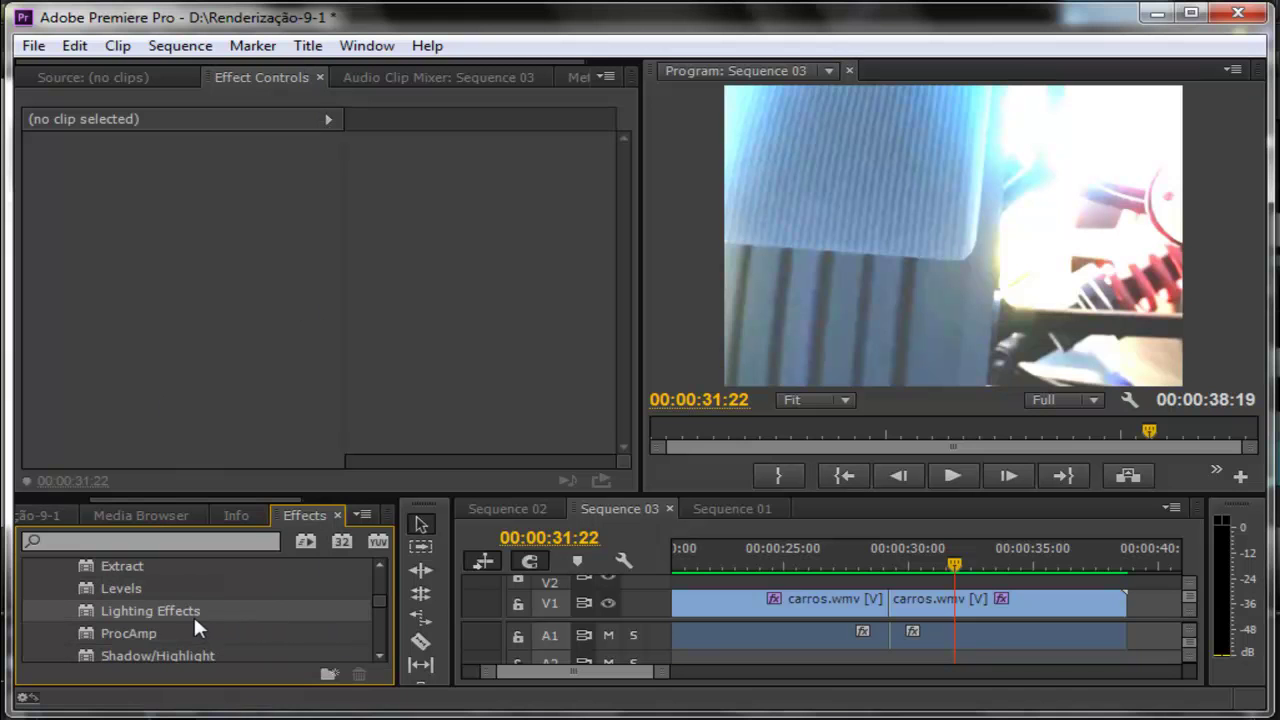
left_click(327, 118)
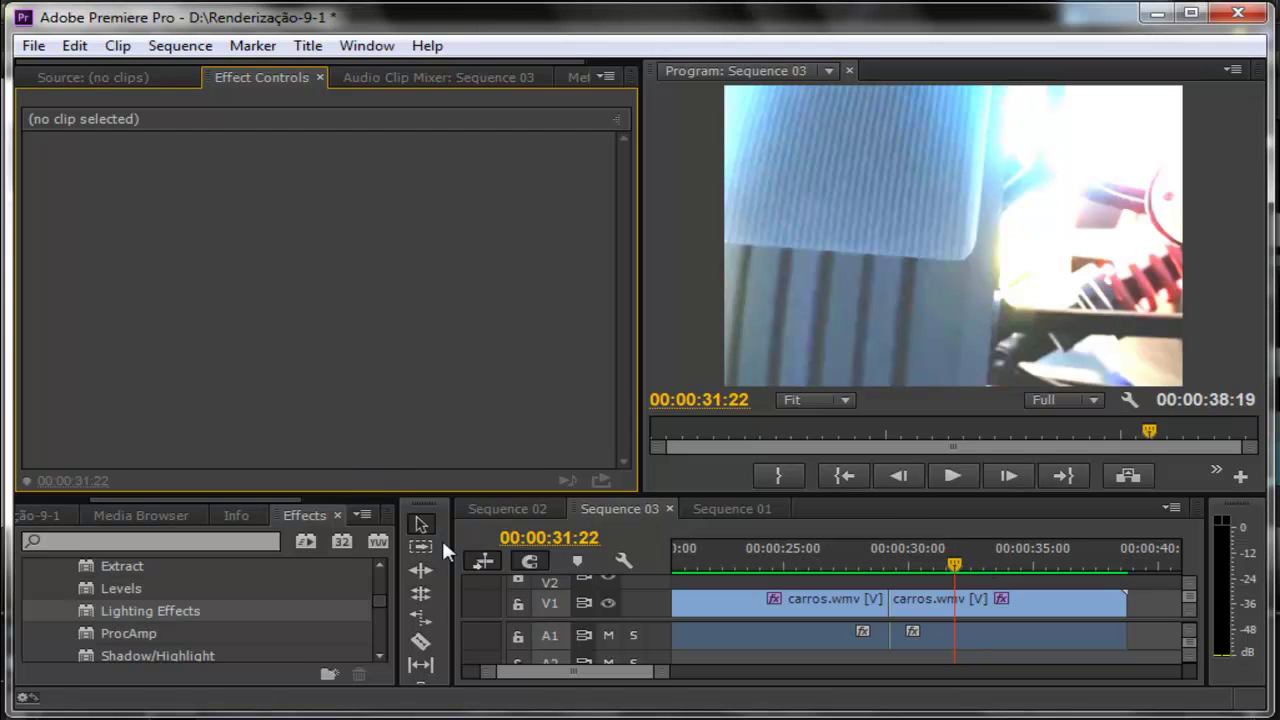
left_click_drag(183, 610, 944, 604)
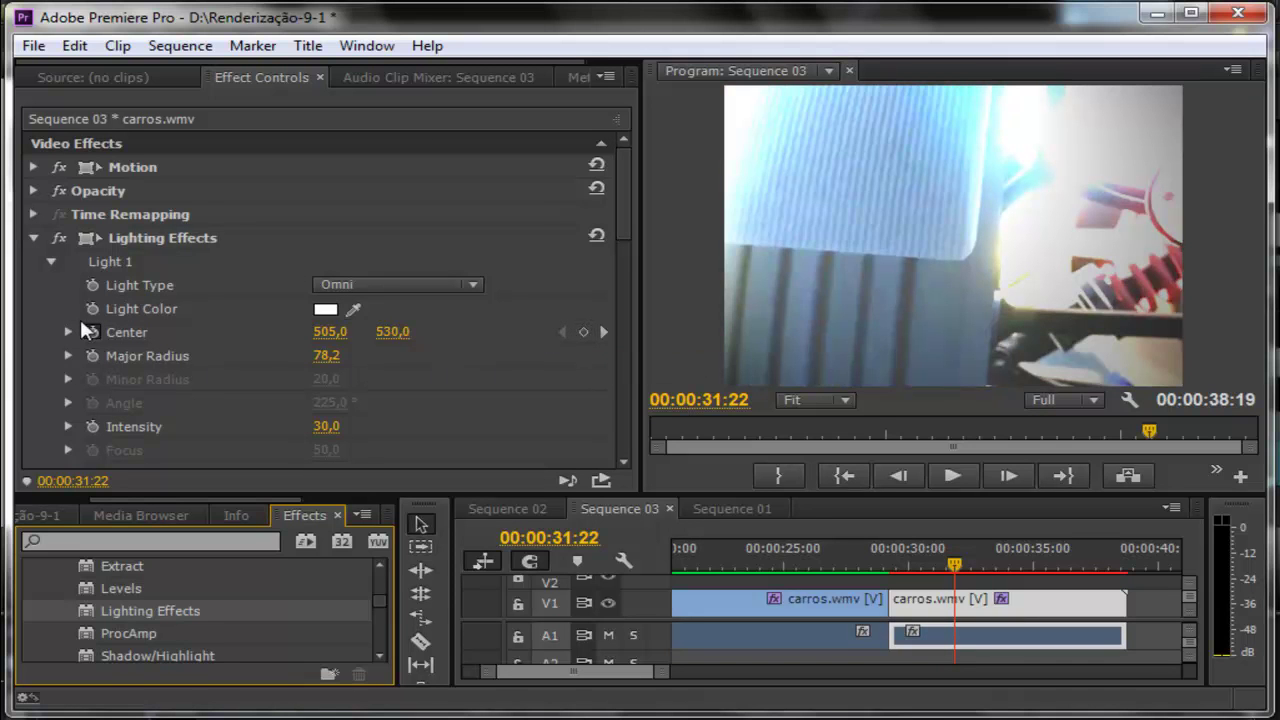
Step: Collapse Light 1 and expand Light 2 to show the Light 1–5 groups
left_click(51, 258)
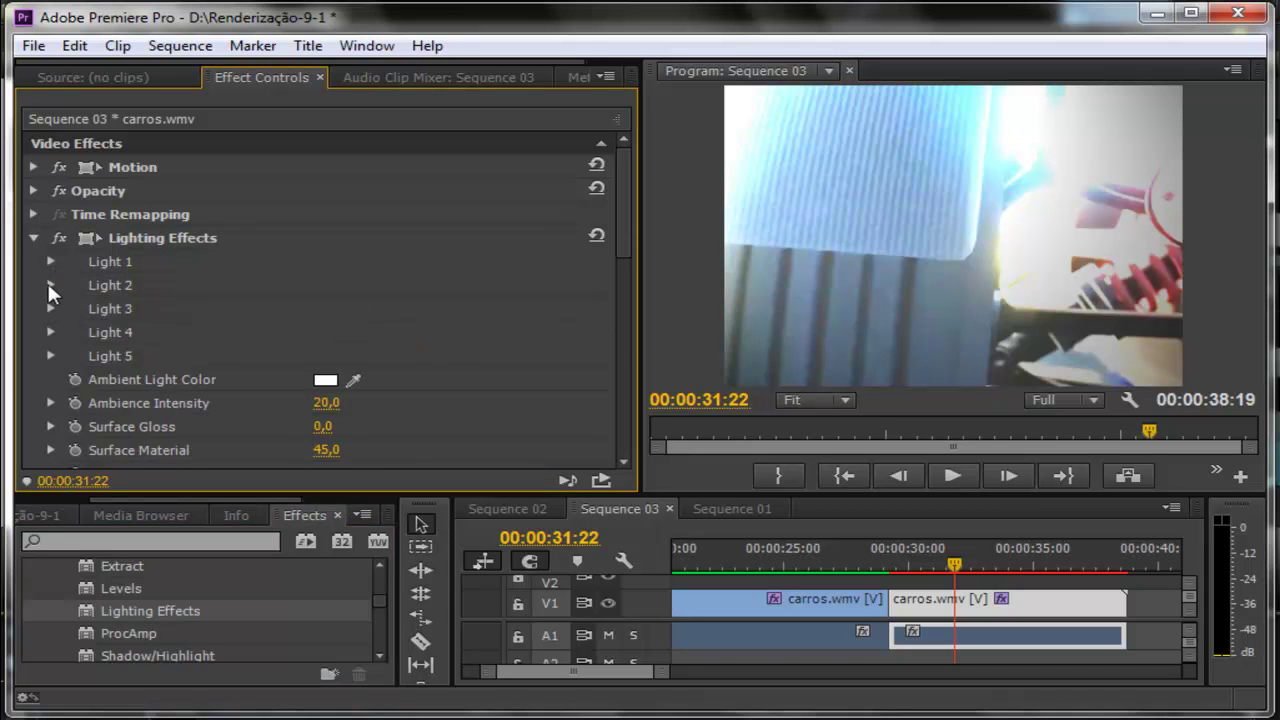
left_click(49, 283)
left_click(49, 283)
left_click(151, 237)
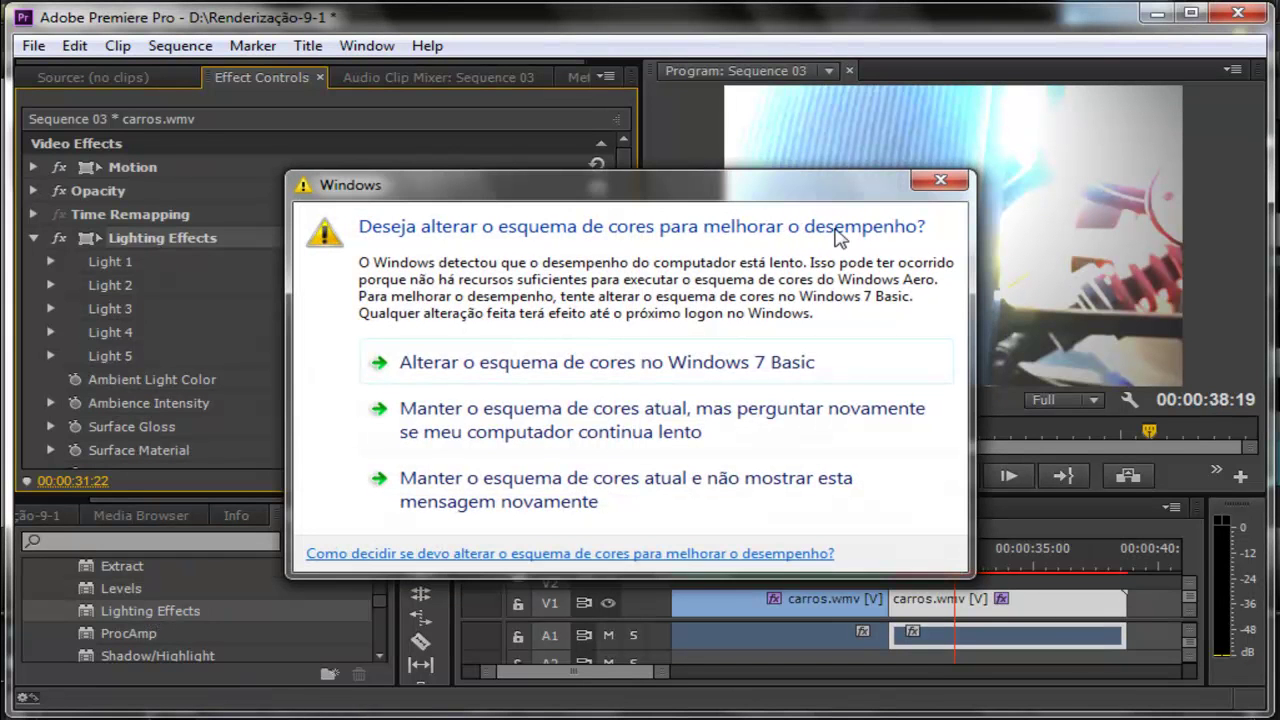
Step: Dismiss the Windows colour-scheme prompt
left_click(926, 190)
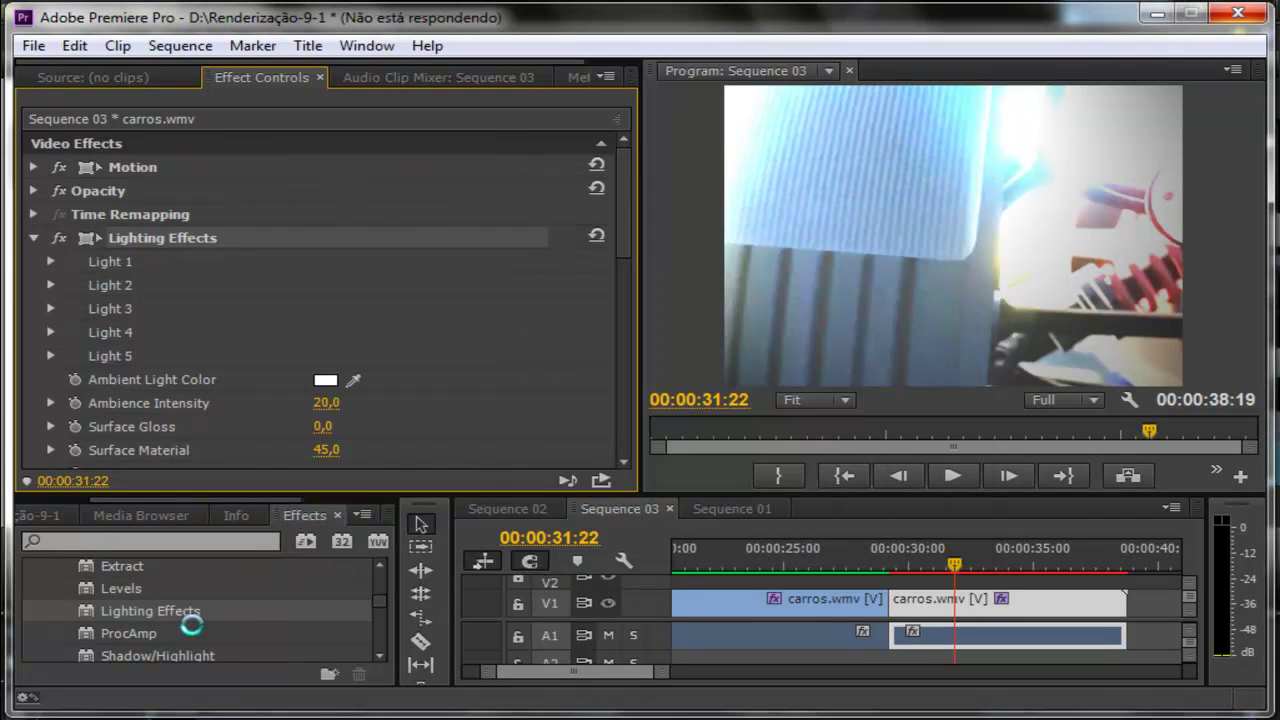